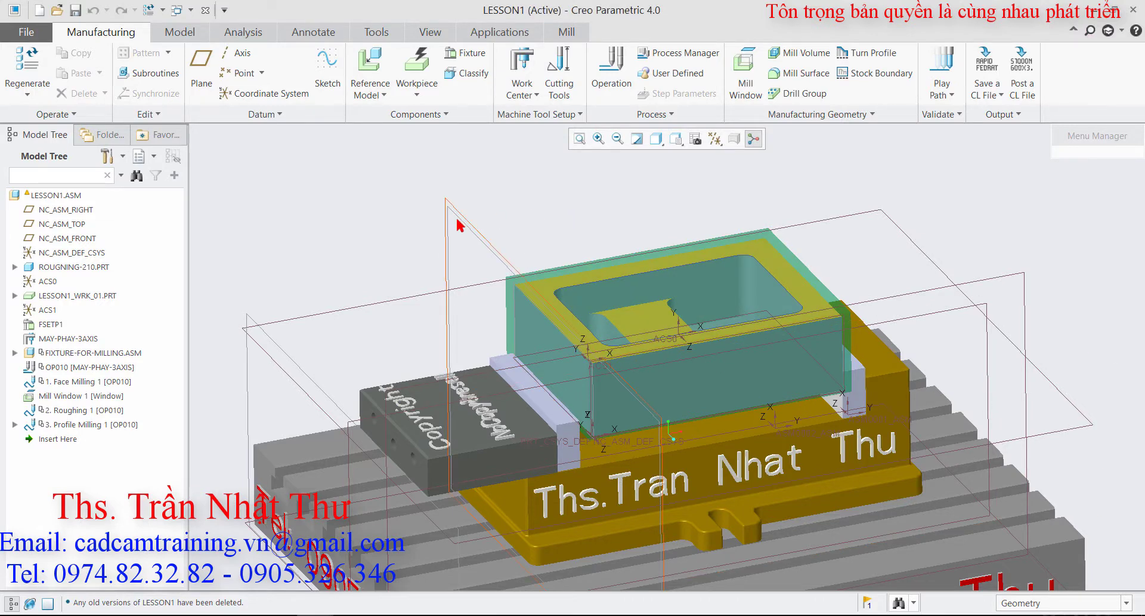
Step: Start the material removal simulation for operation OP010
scroll(397, 264, up, 3)
scroll(397, 262, down, 5)
scroll(400, 262, up, 2)
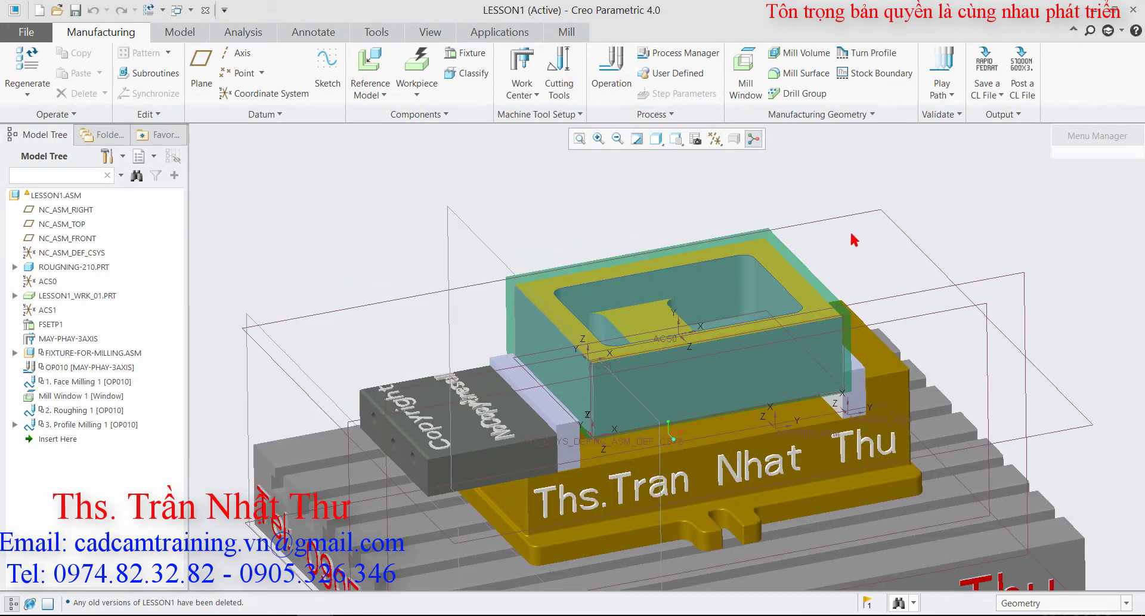
scroll(603, 250, down, 2)
scroll(623, 247, up, 4)
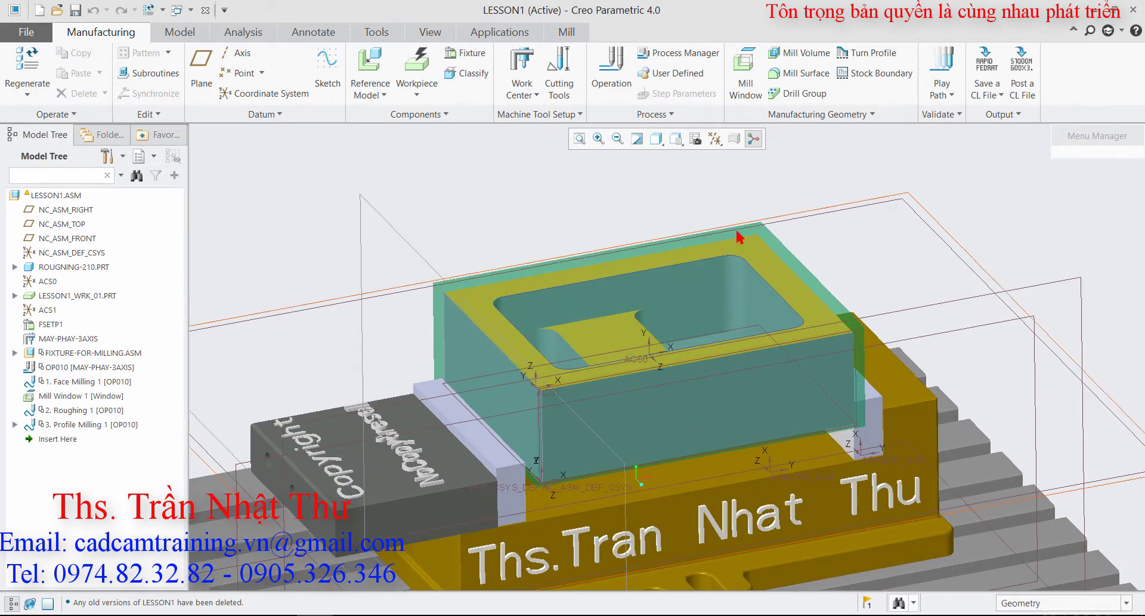
scroll(543, 242, down, 3)
scroll(591, 242, up, 2)
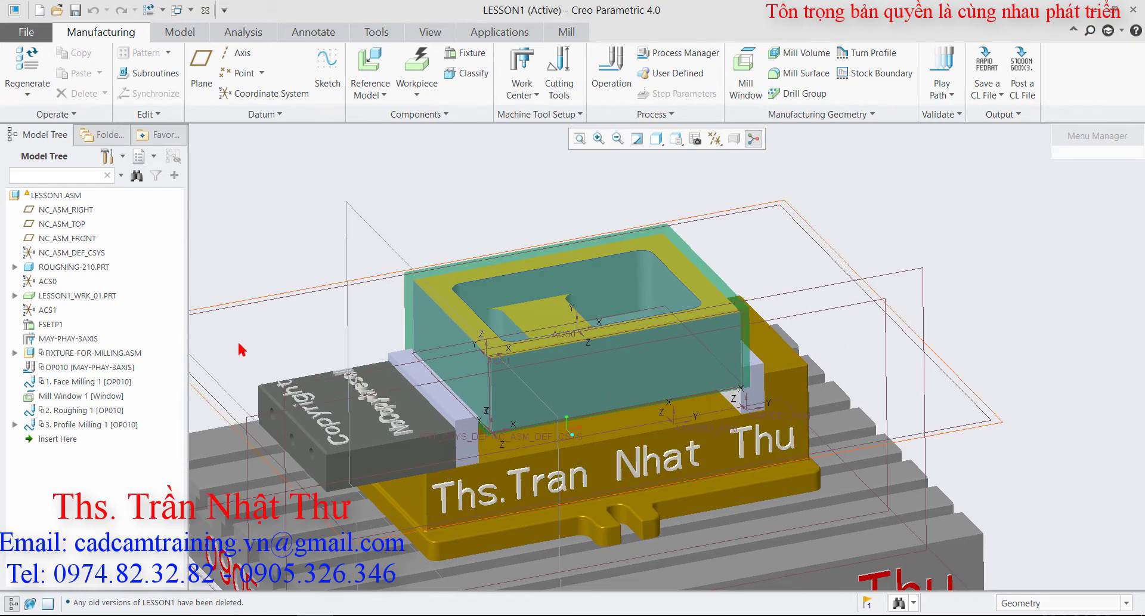
right_click(94, 368)
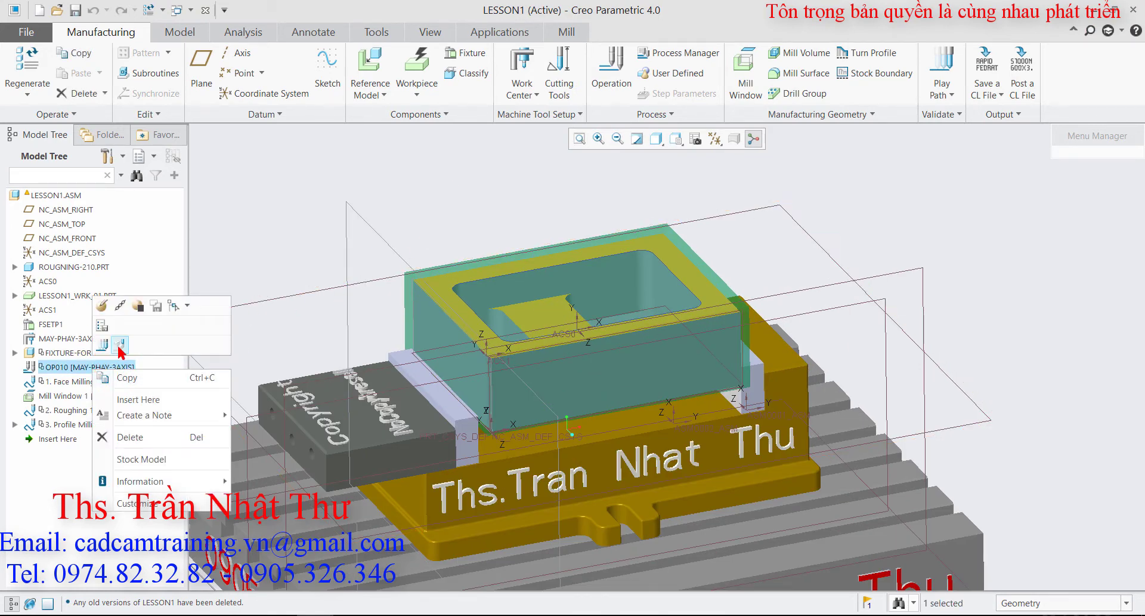
click(120, 344)
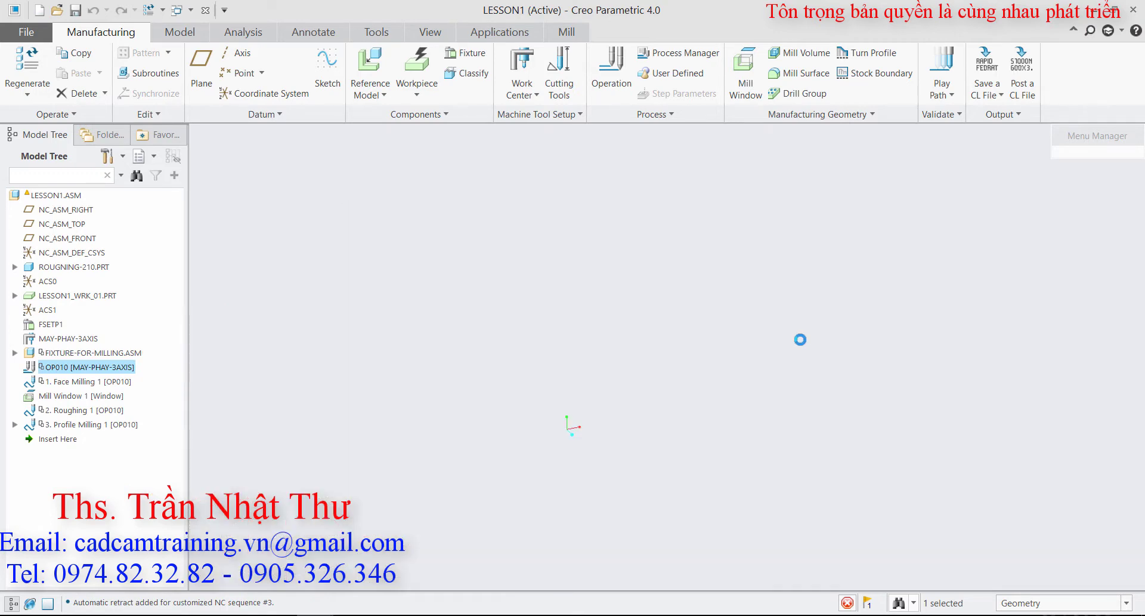
Step: Play the OP010 cutting simulation at increased speed, then exit the simulation
click(797, 231)
click(749, 73)
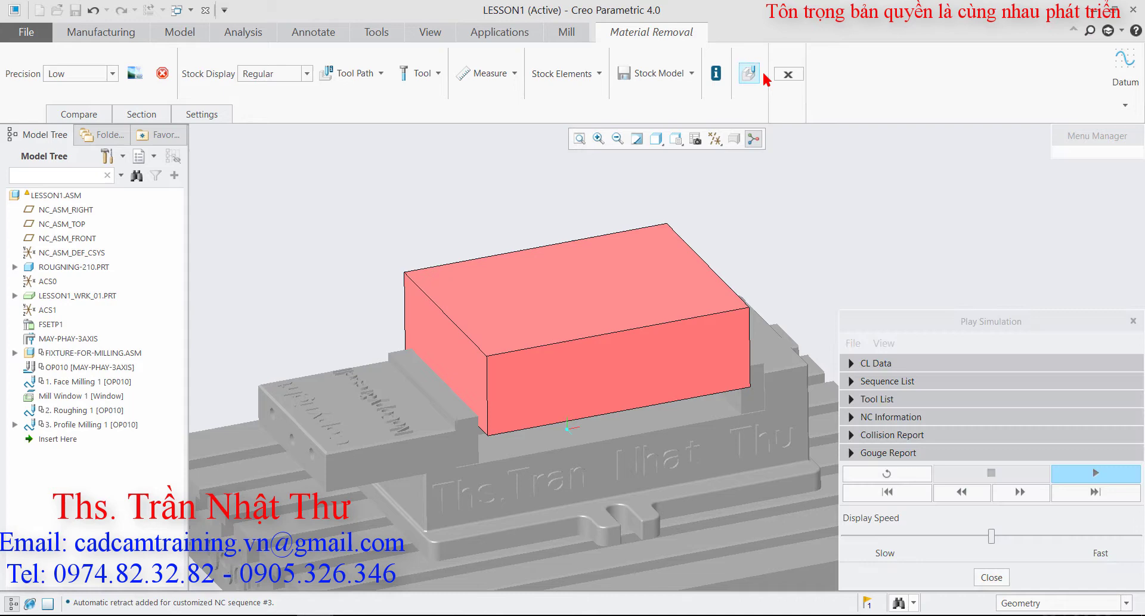
click(1094, 472)
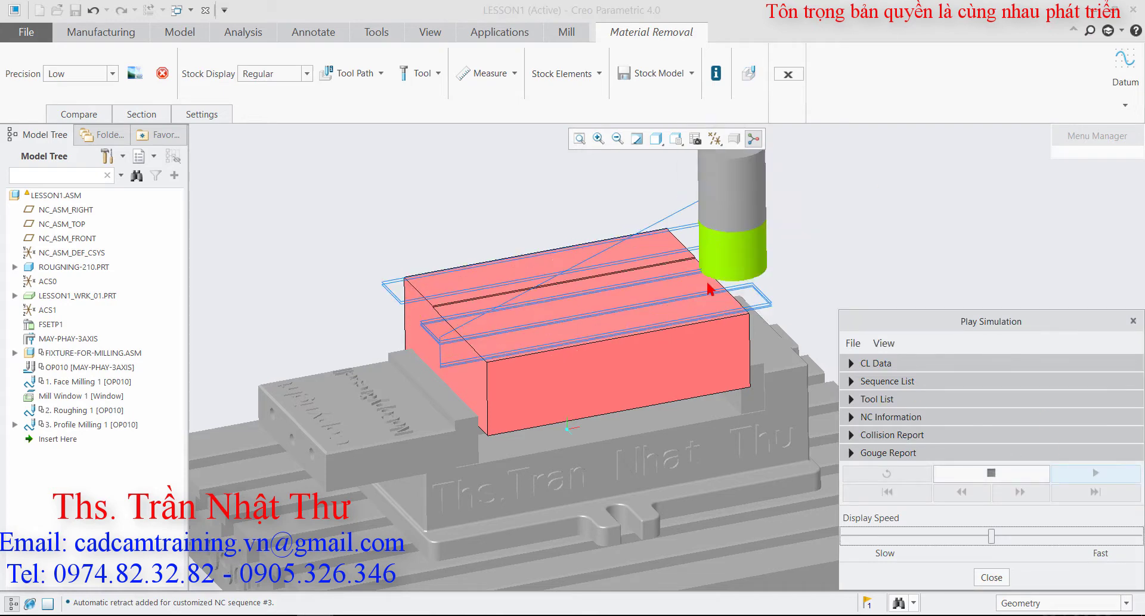
drag(993, 537, 1119, 540)
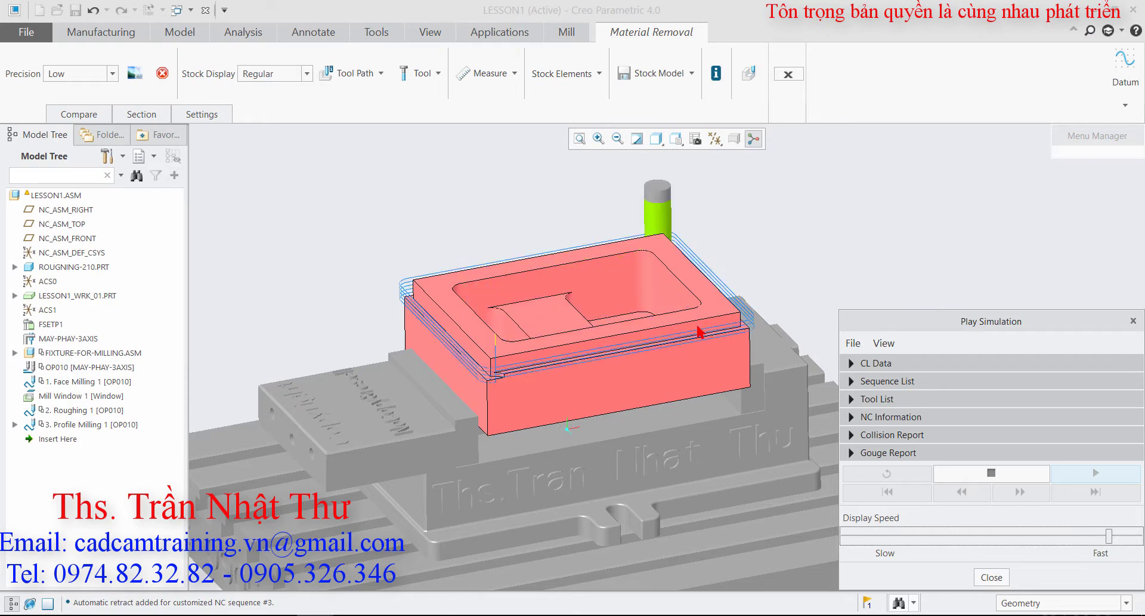
middle_drag(699, 331, 643, 310)
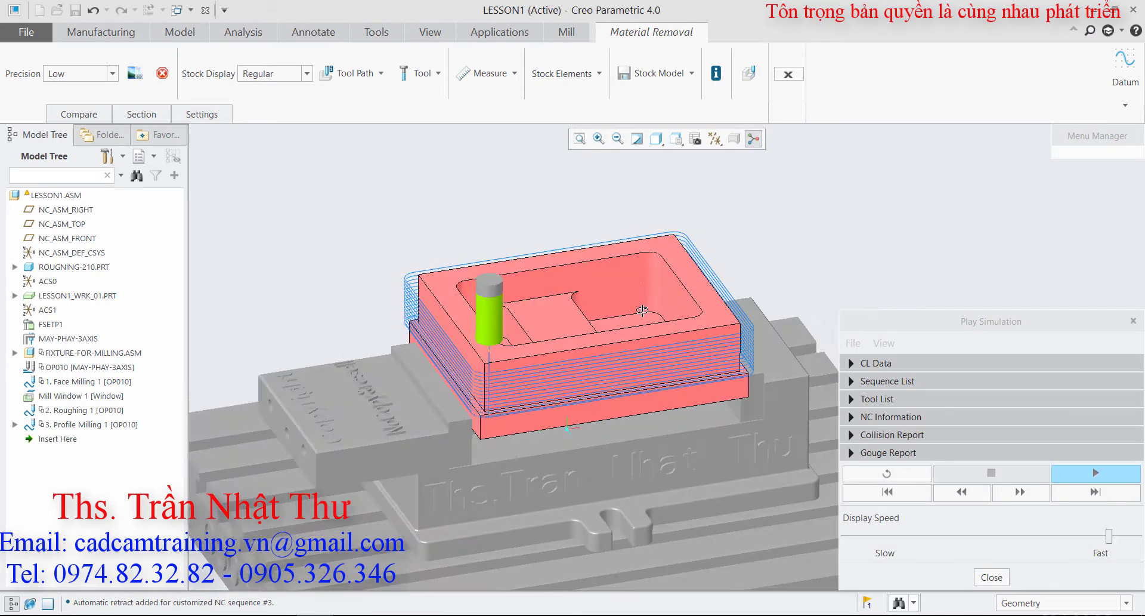
click(992, 577)
click(791, 74)
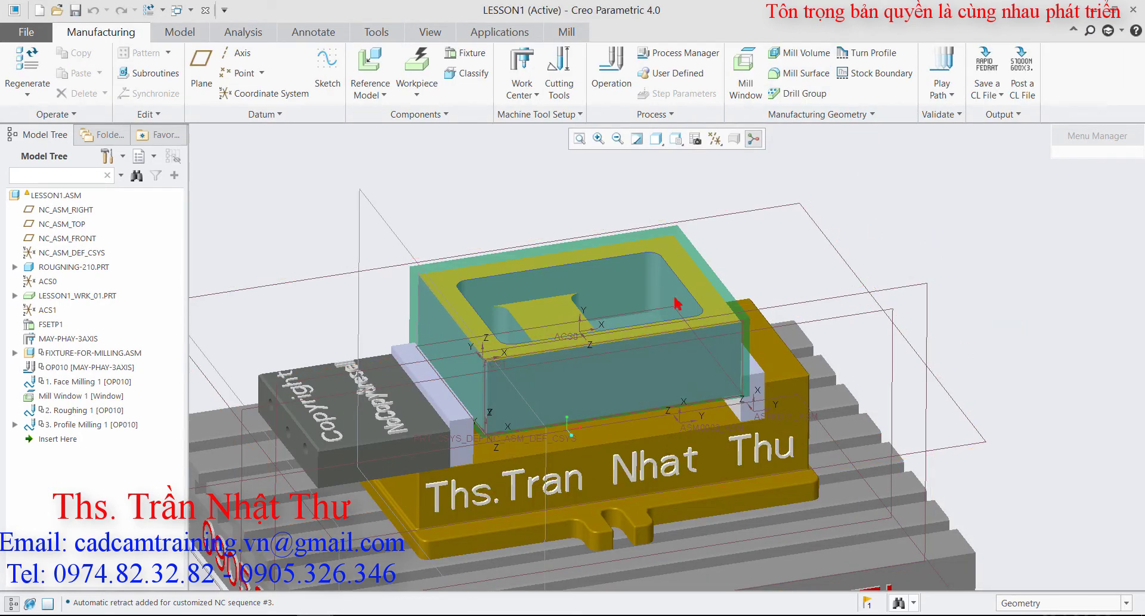
Step: Set OP010 to output CL and MCD files with Compute CL enabled
middle_drag(706, 282, 578, 329)
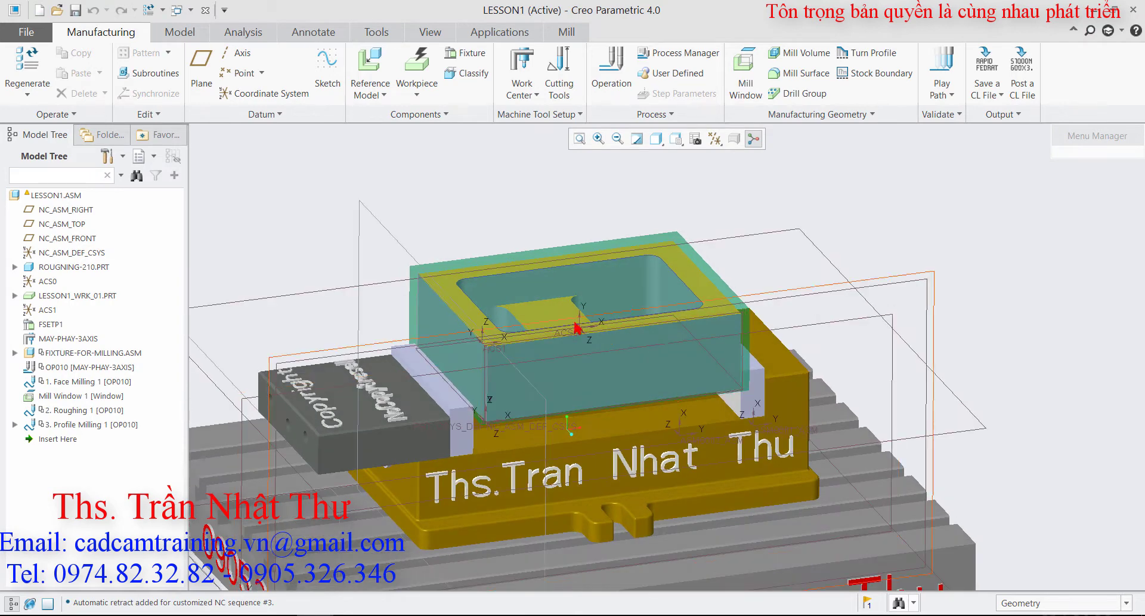
click(987, 65)
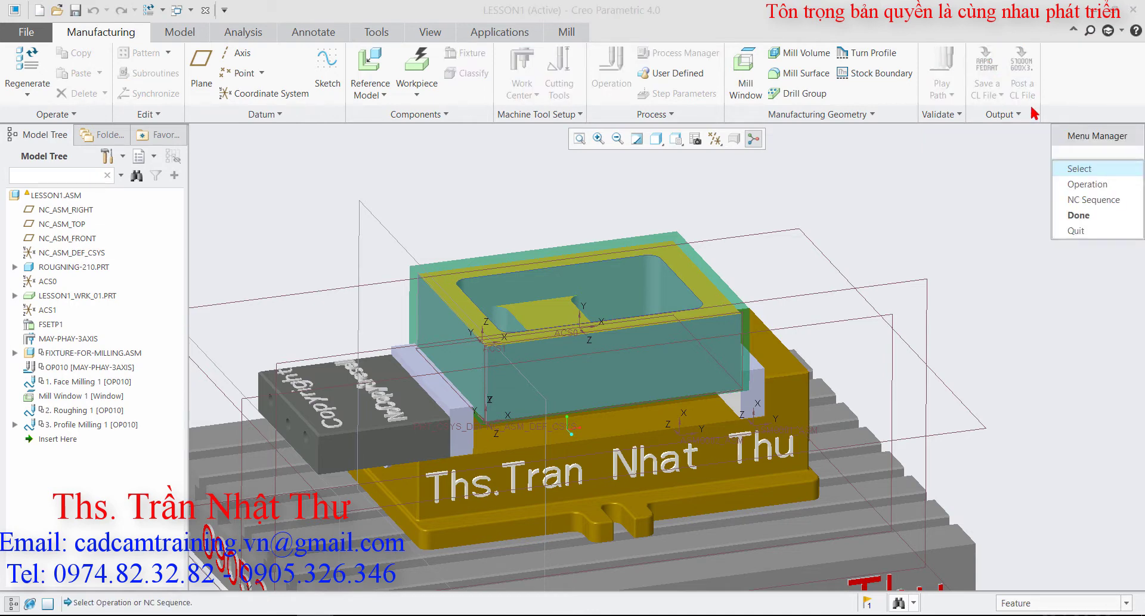
click(1091, 186)
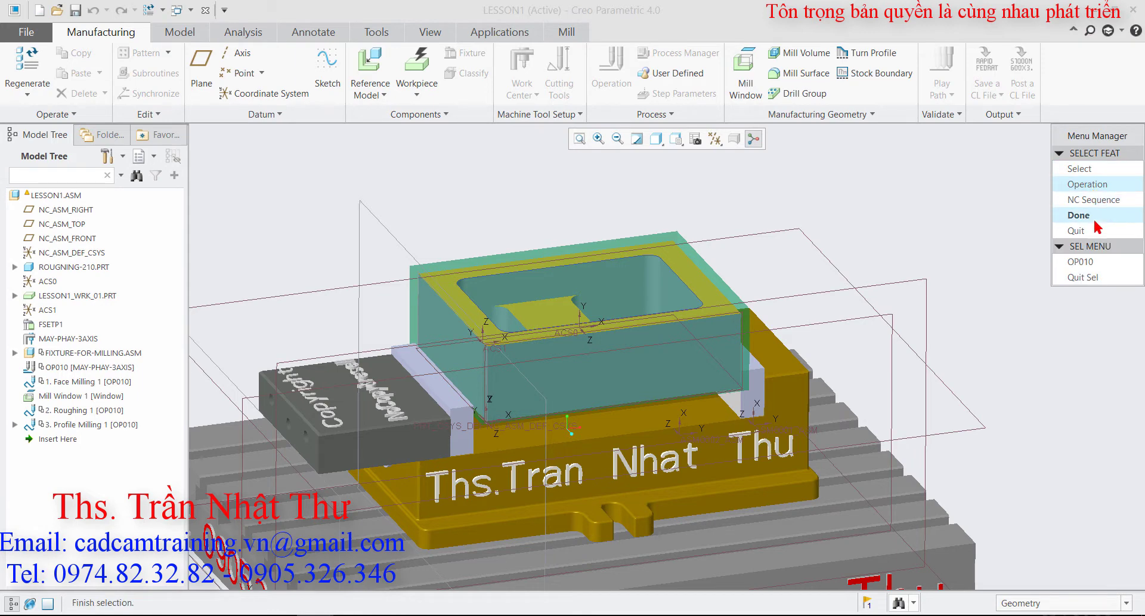
click(1089, 262)
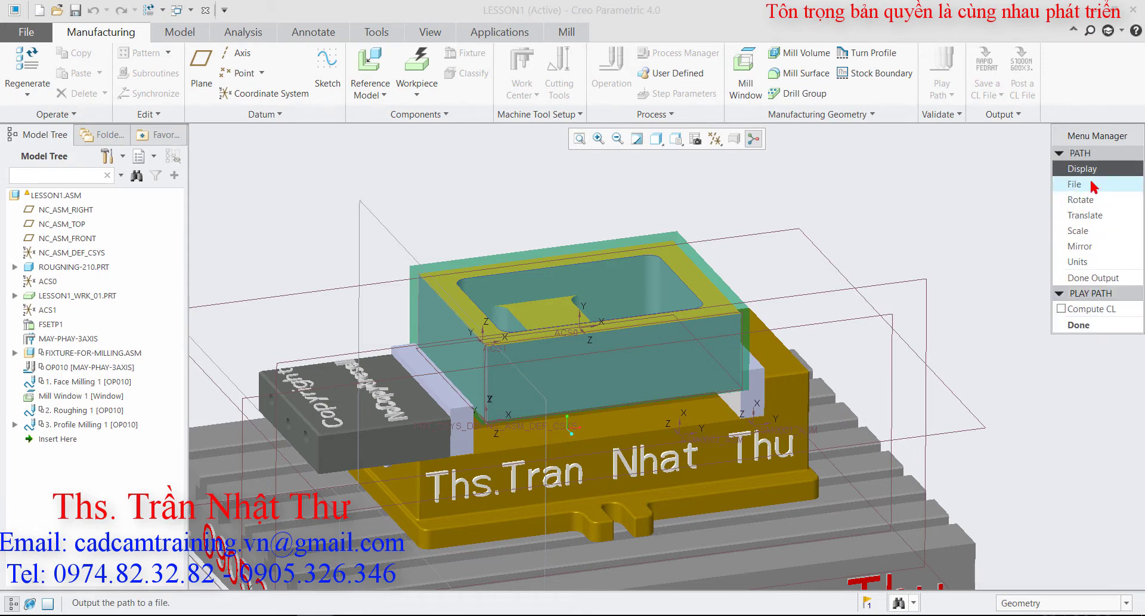
click(1074, 371)
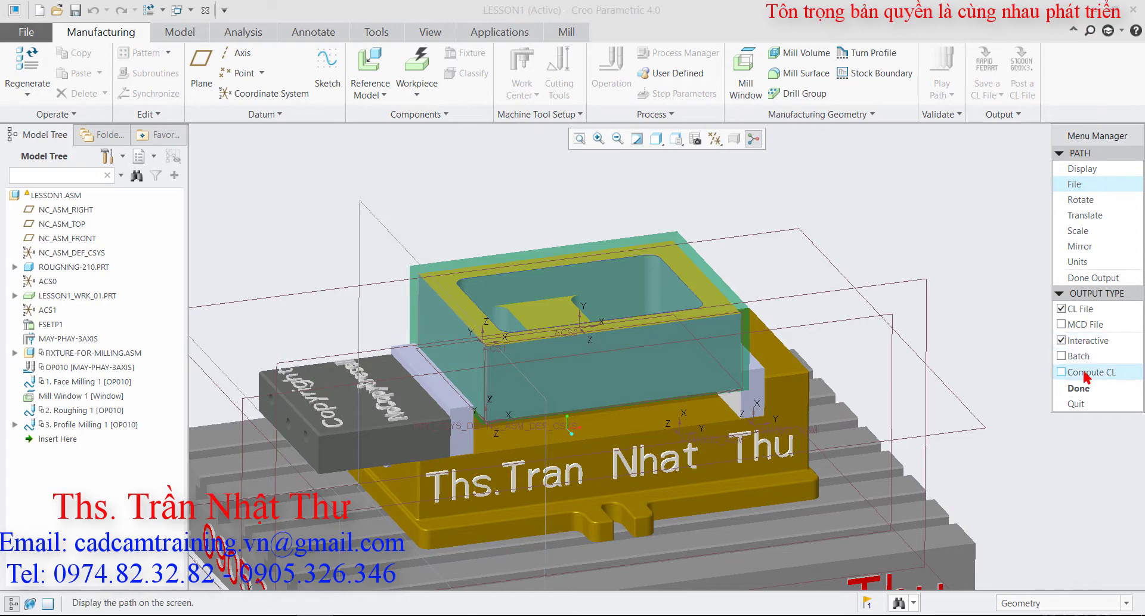
click(1085, 325)
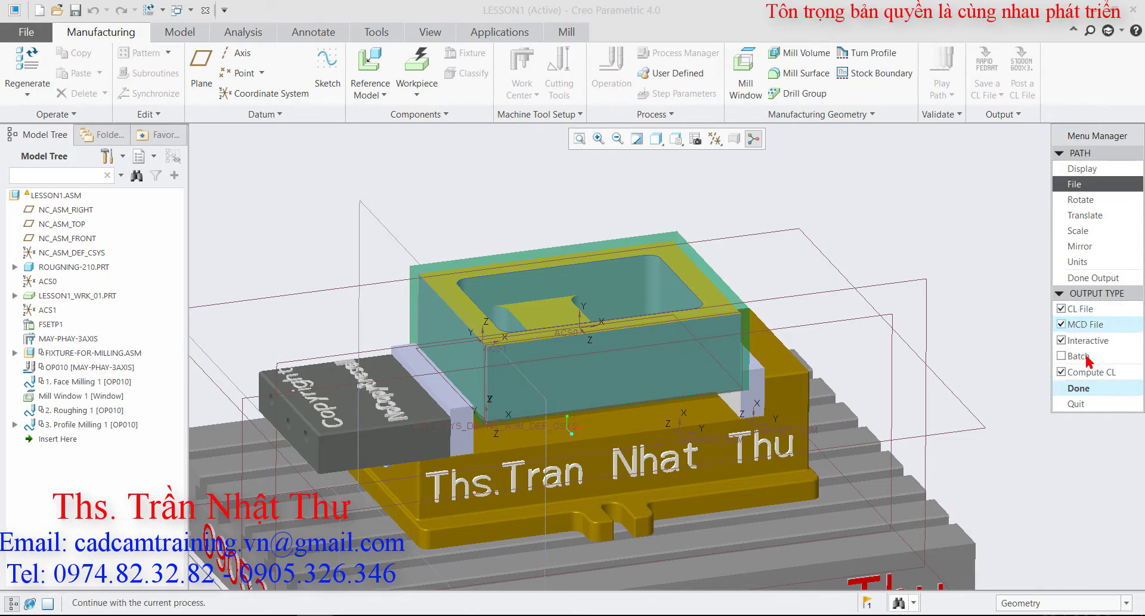
click(1079, 388)
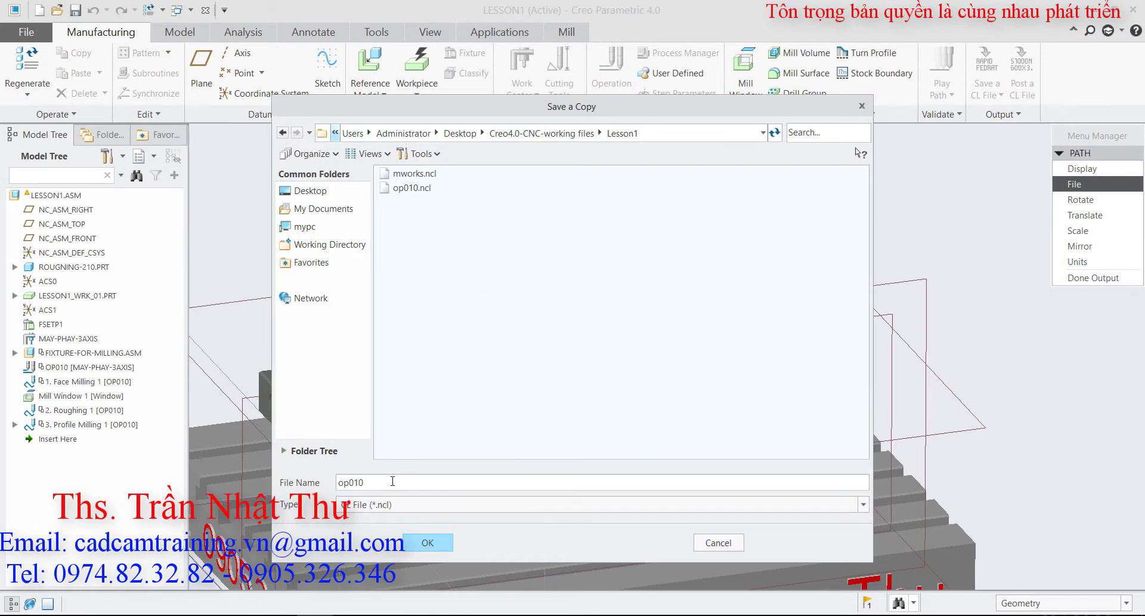
Step: Save the CL file under the name LESSON1
drag(393, 481, 306, 468)
text(LESSON1)
key(Return)
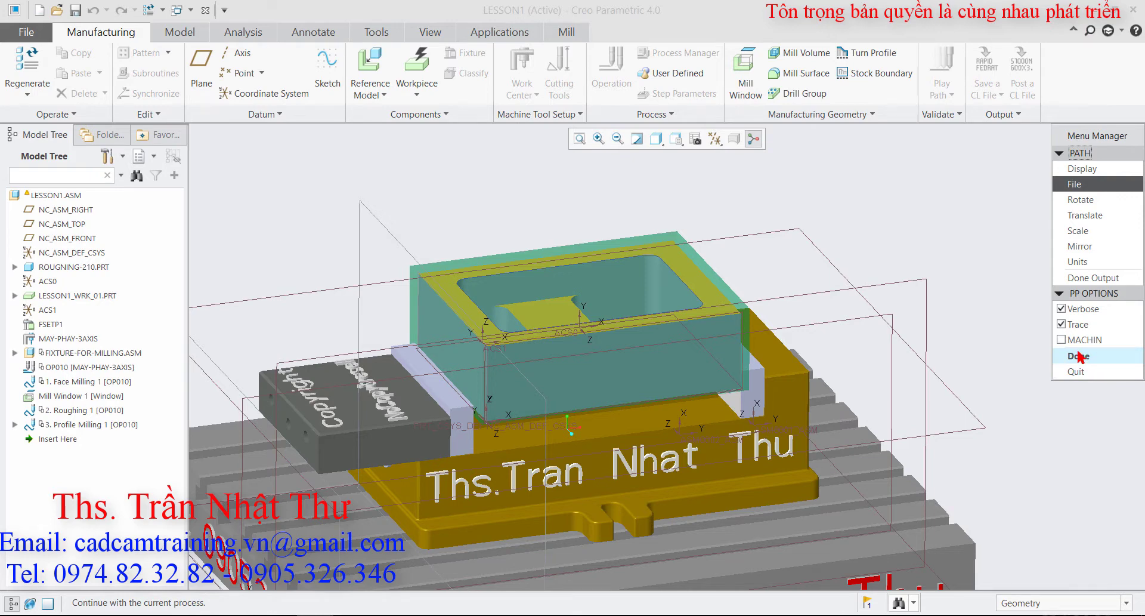
Step: Accept the PP options and post-process with UNCX01.P11 (HAAS VF8)
click(1078, 356)
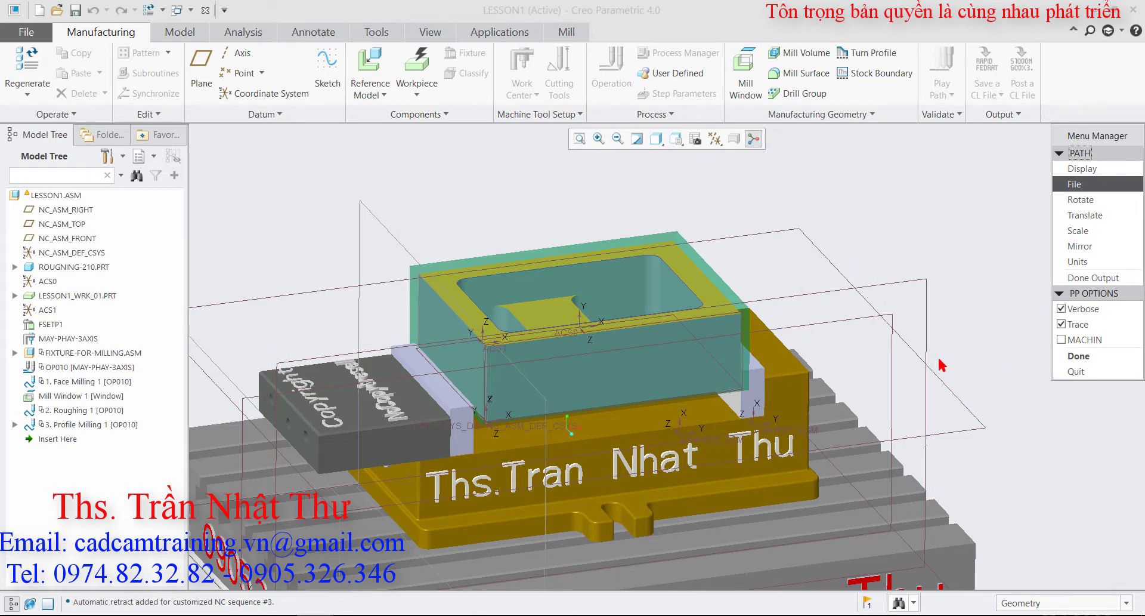
click(1105, 355)
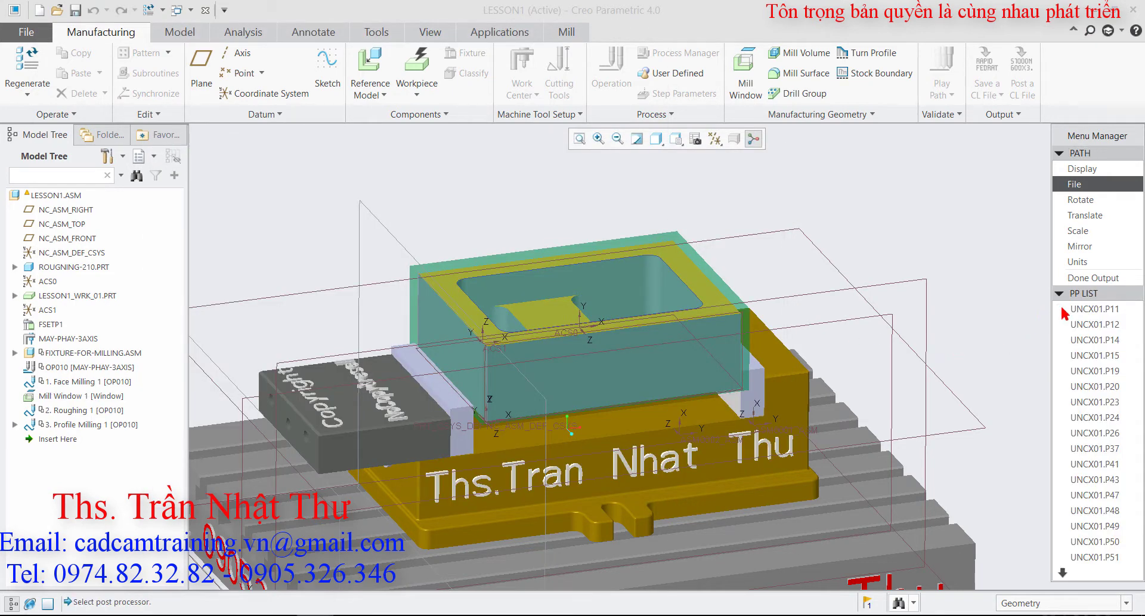
click(1096, 315)
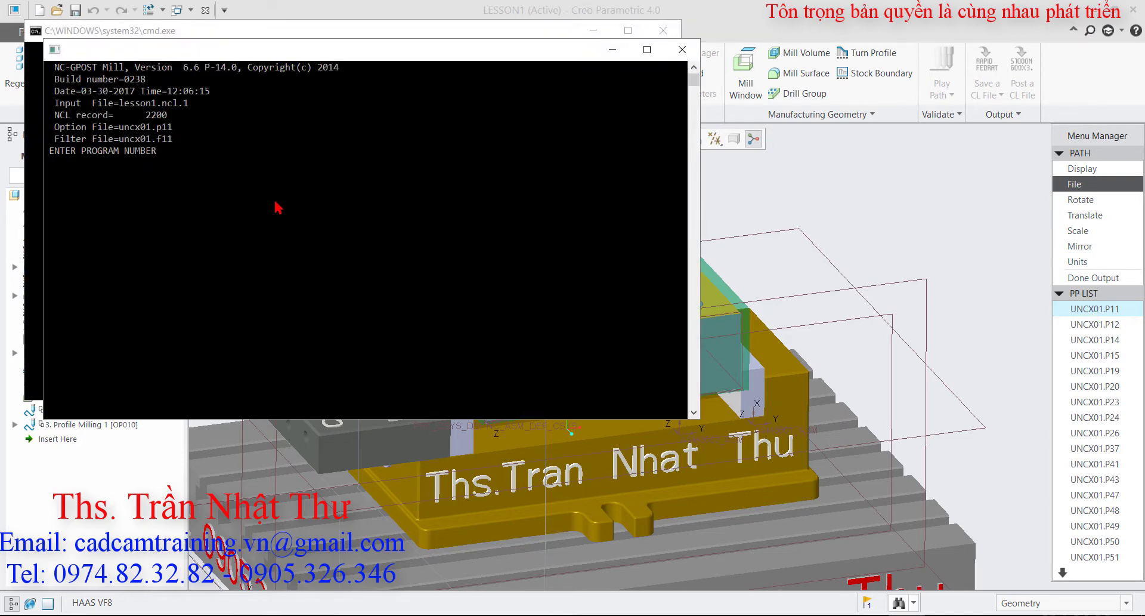
Step: Enter program number O0009 in the NC-GPOST console
drag(350, 48, 422, 74)
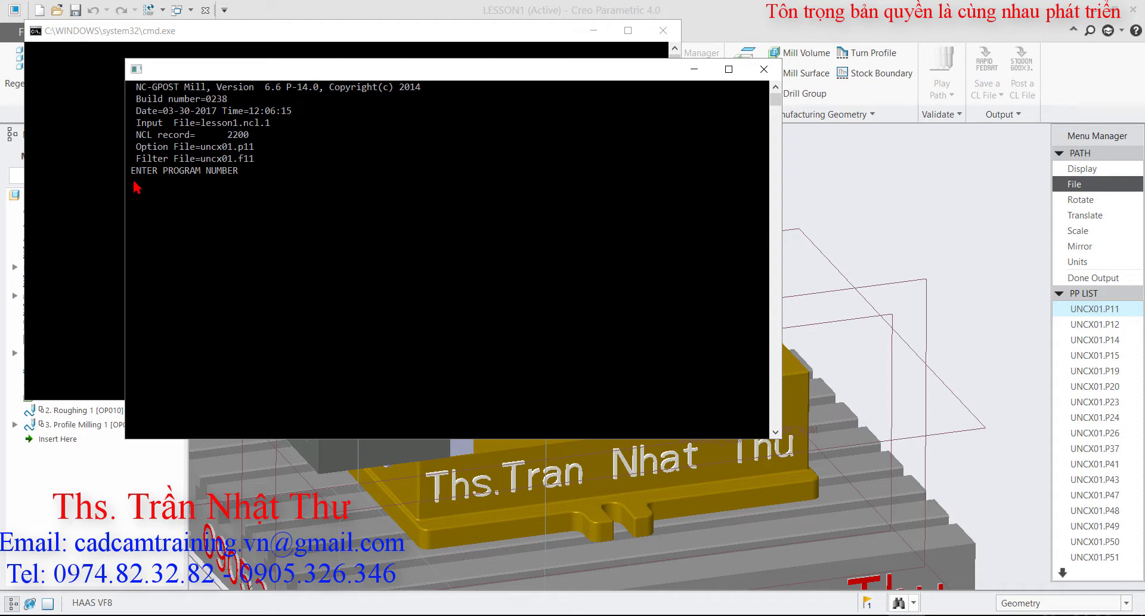
click(159, 188)
click(139, 185)
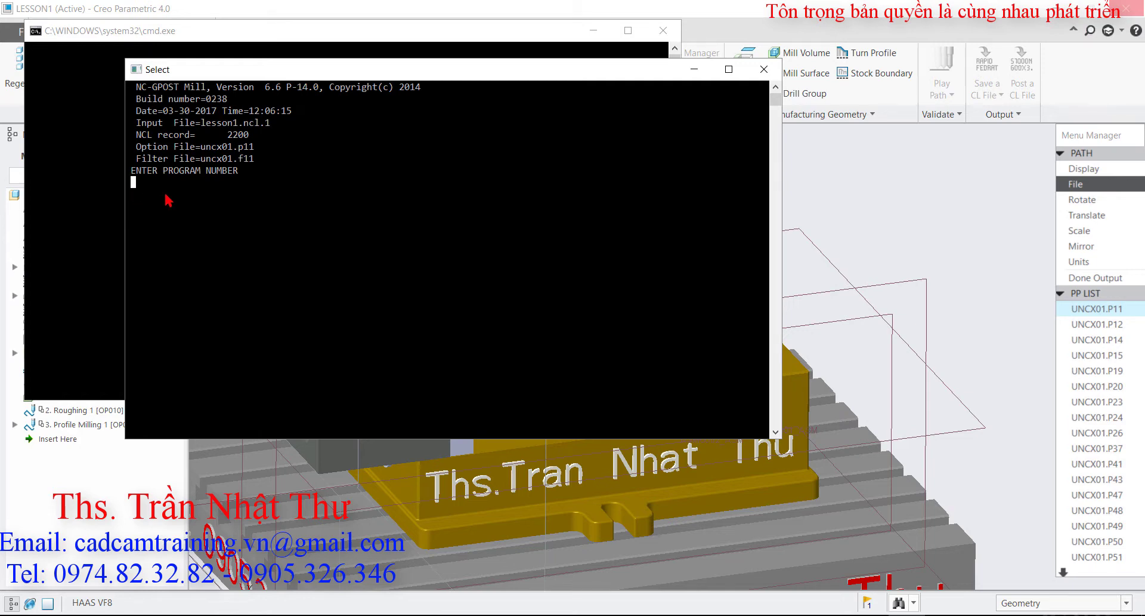
text(O0009)
key(Return)
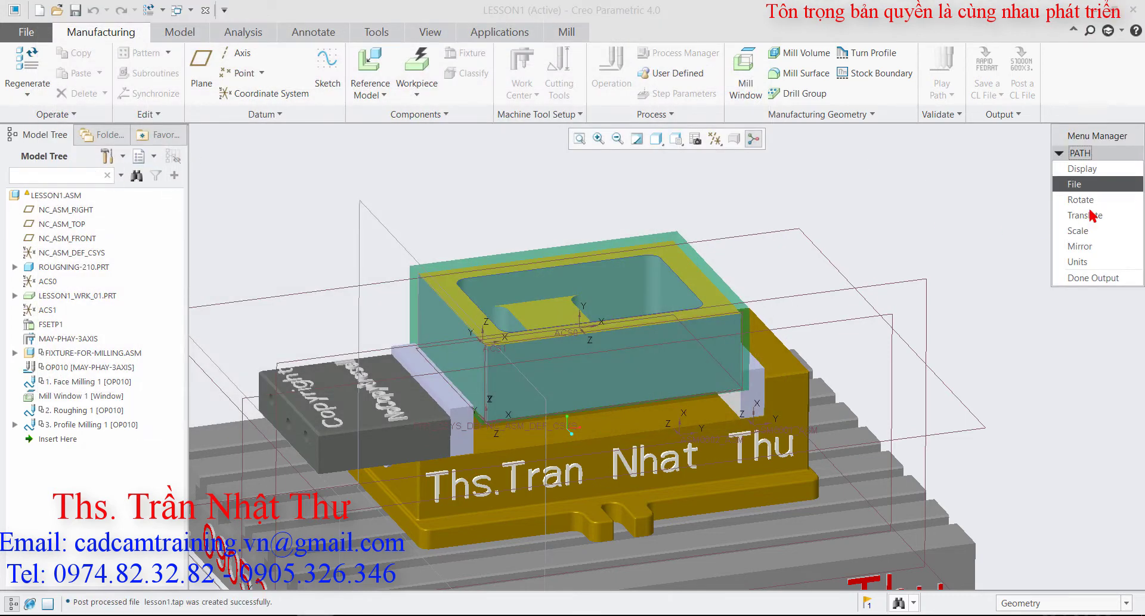
Step: Finish output to lesson1.tap and close the NC-GPOST information window
click(1094, 278)
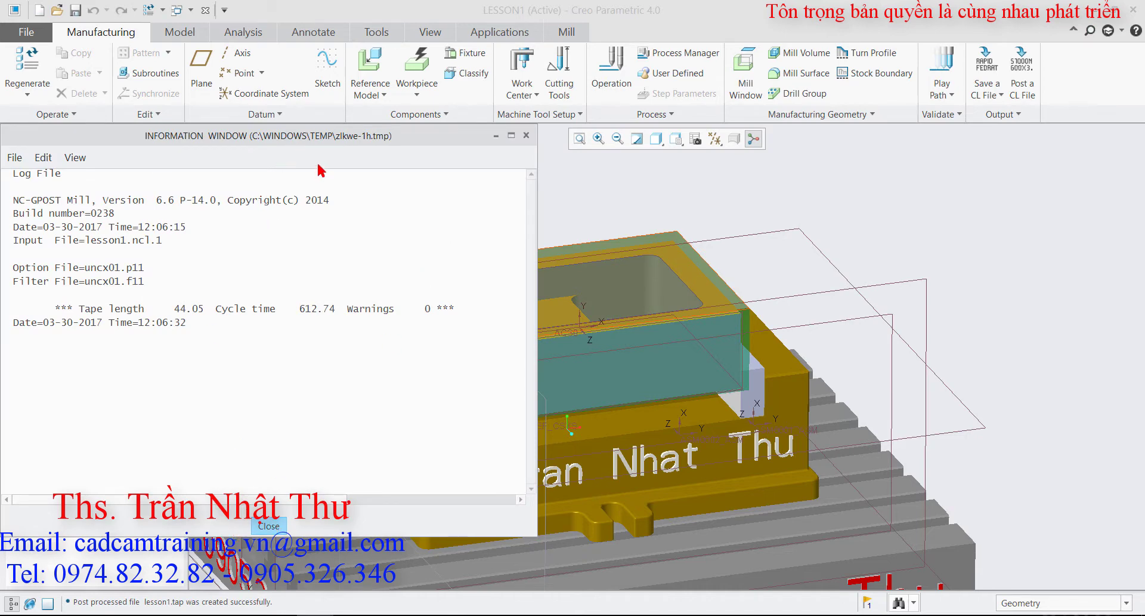
drag(303, 145, 445, 143)
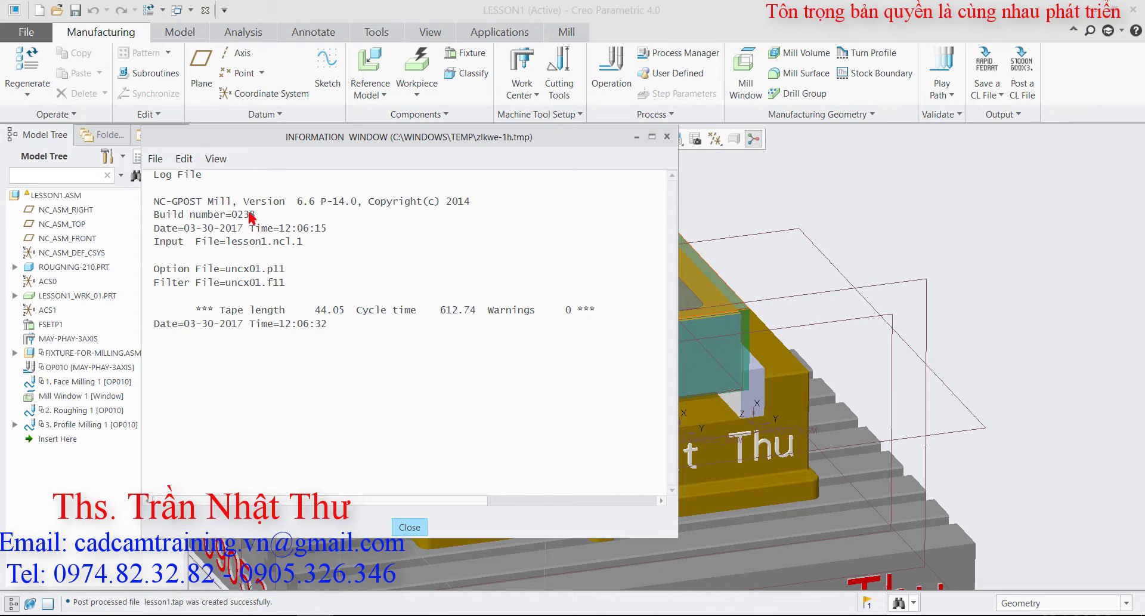
click(667, 137)
key(alt+Tab)
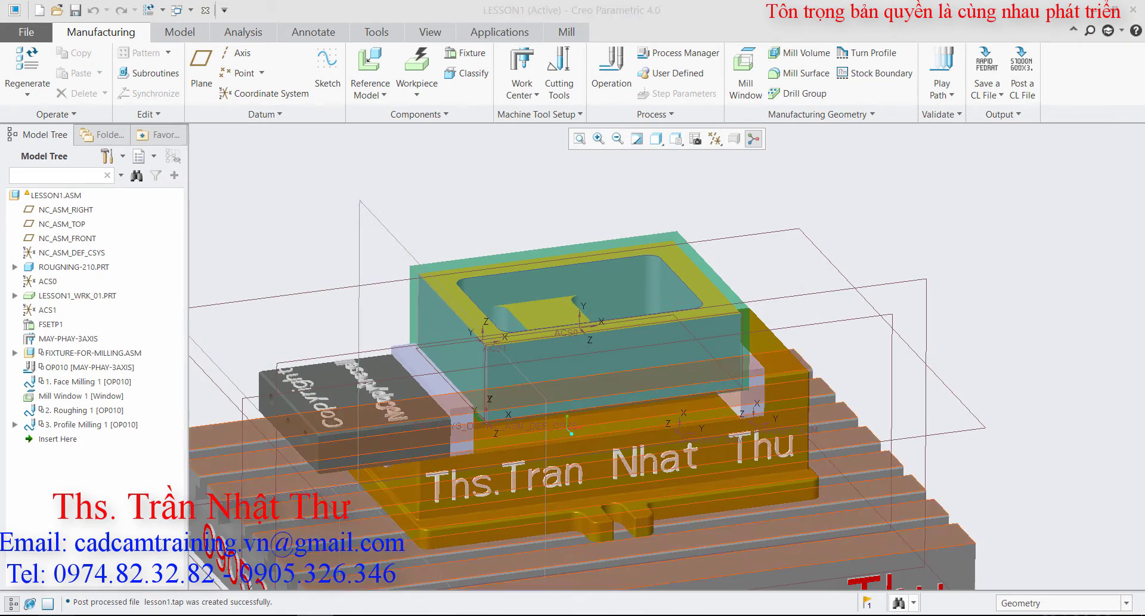
Step: Open lesson1.tap in Notepad++, then close Notepad++ again
click(776, 326)
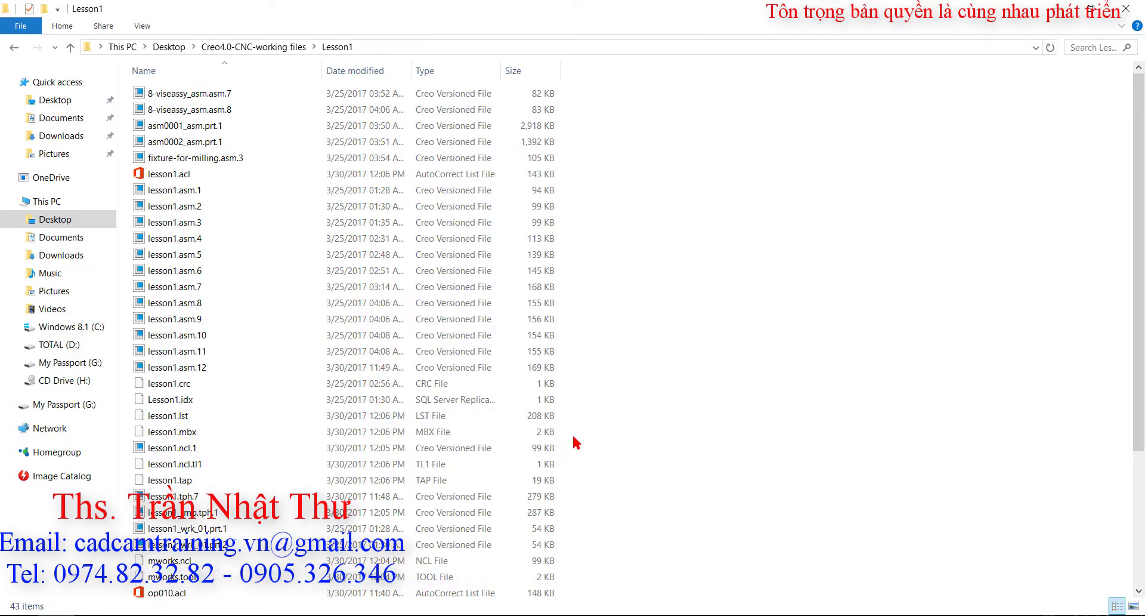
click(173, 481)
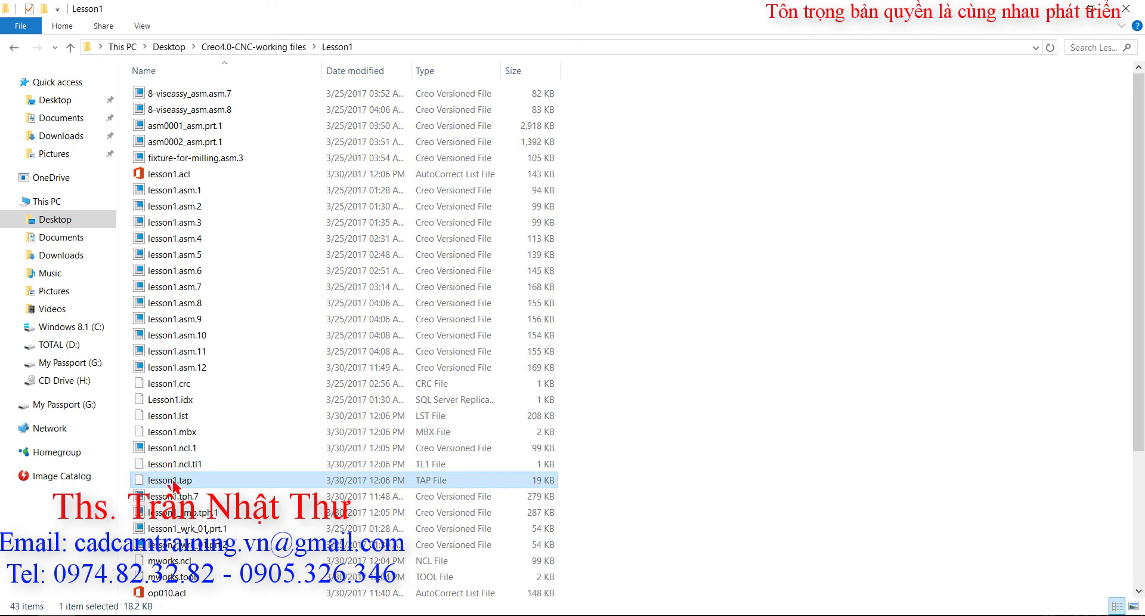
right_click(173, 484)
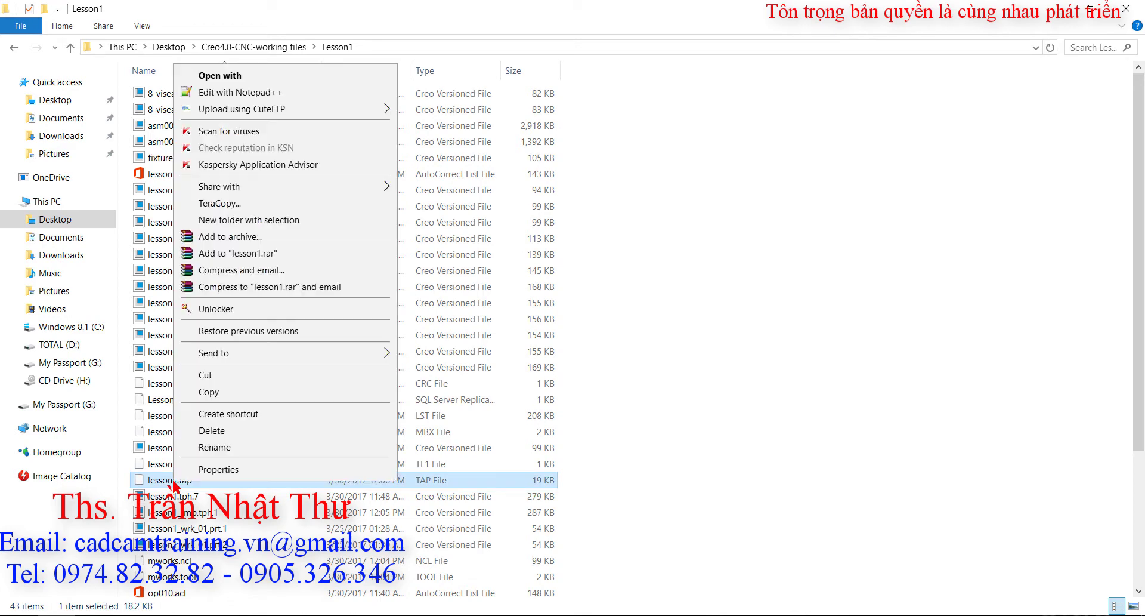
click(282, 96)
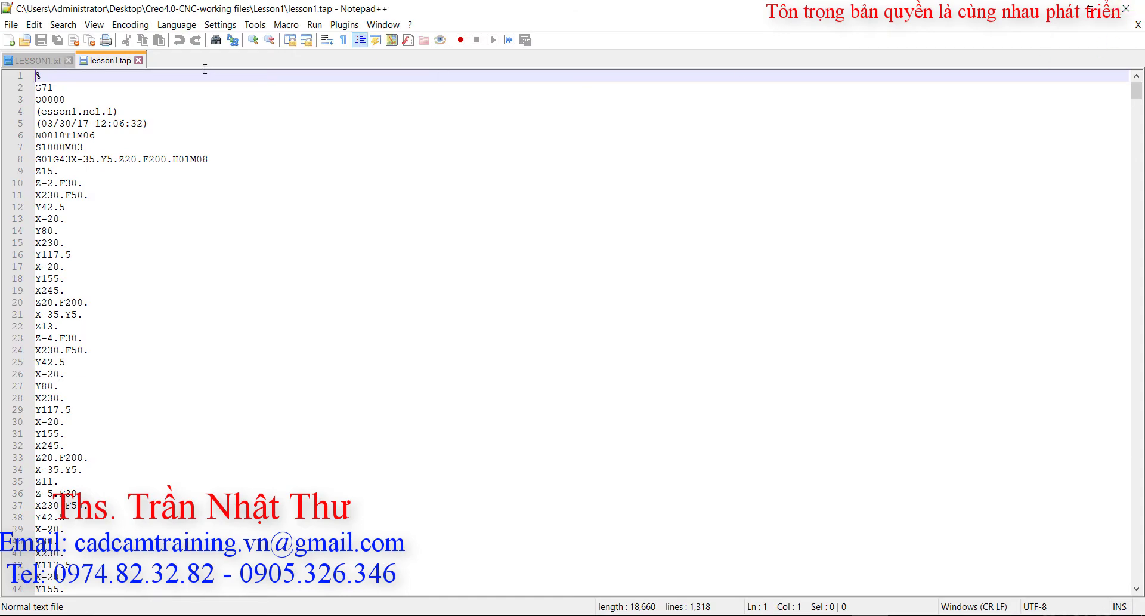
click(138, 60)
click(69, 60)
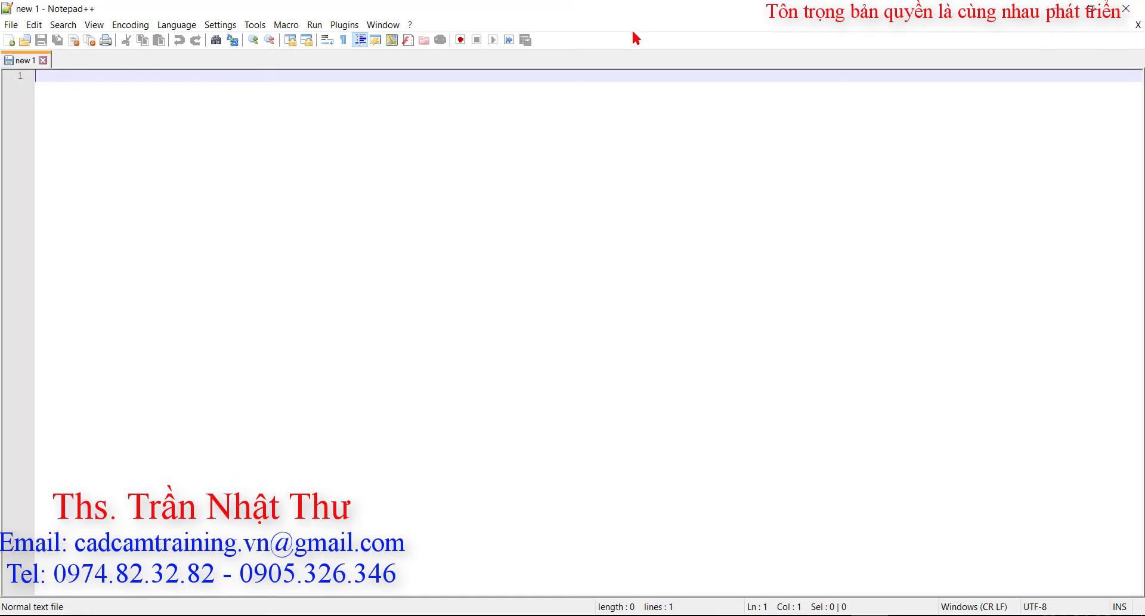
click(1126, 9)
Step: Open lesson1.tap with Notepad without making it the default for .tap files
right_click(165, 477)
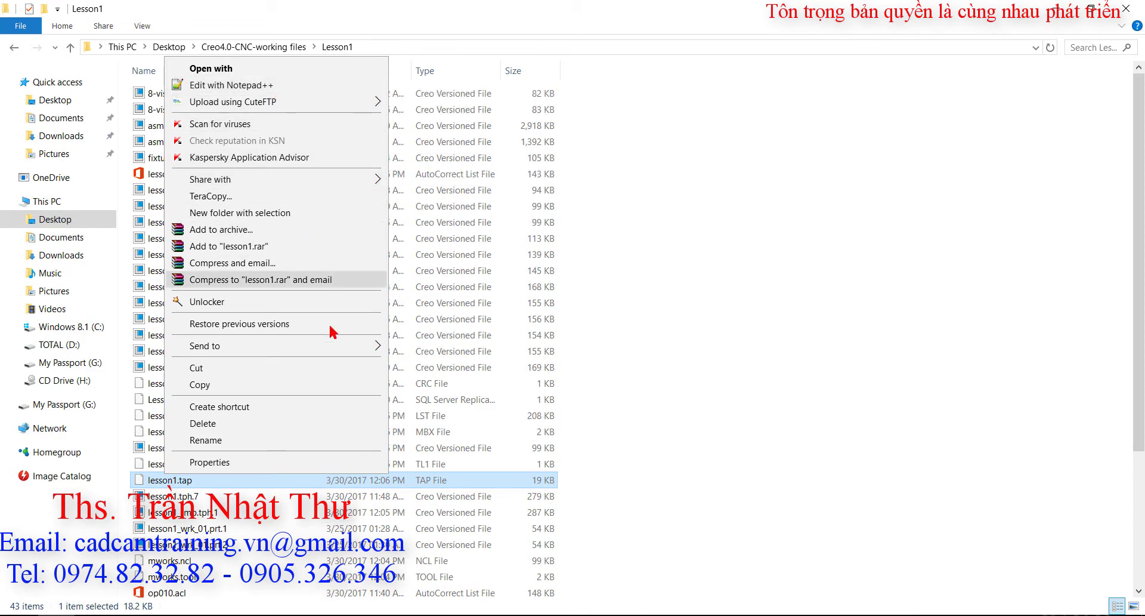
click(371, 75)
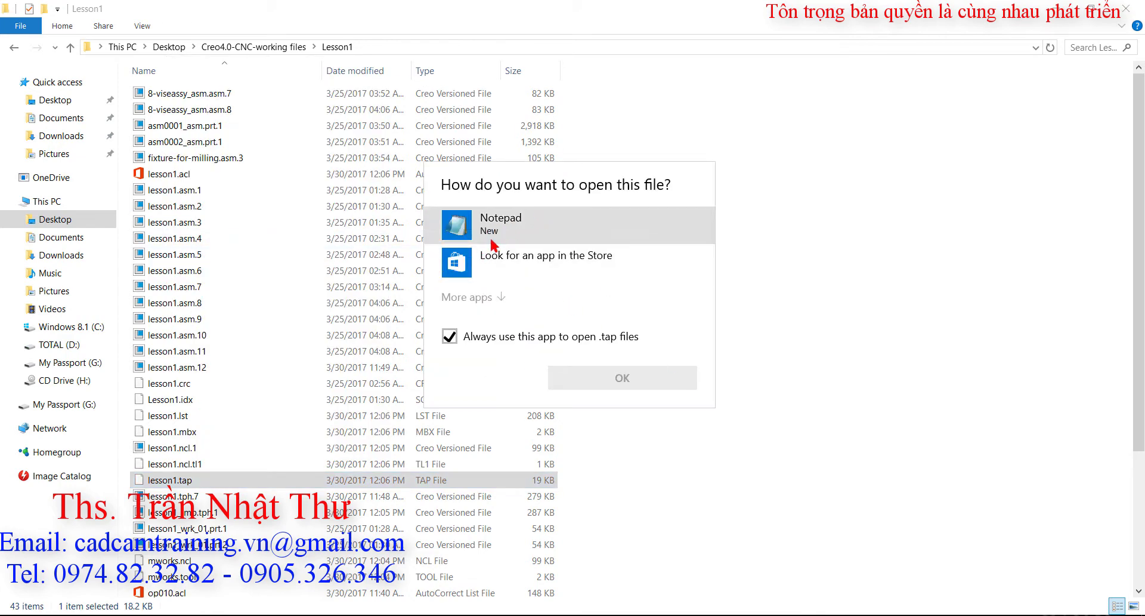
click(497, 339)
click(504, 234)
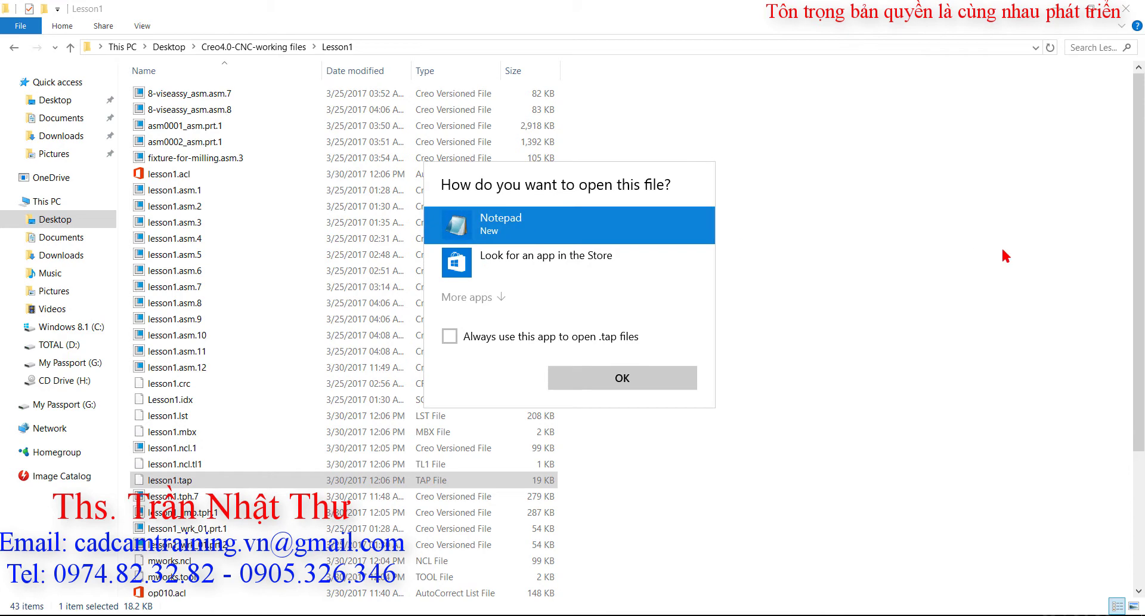
click(667, 375)
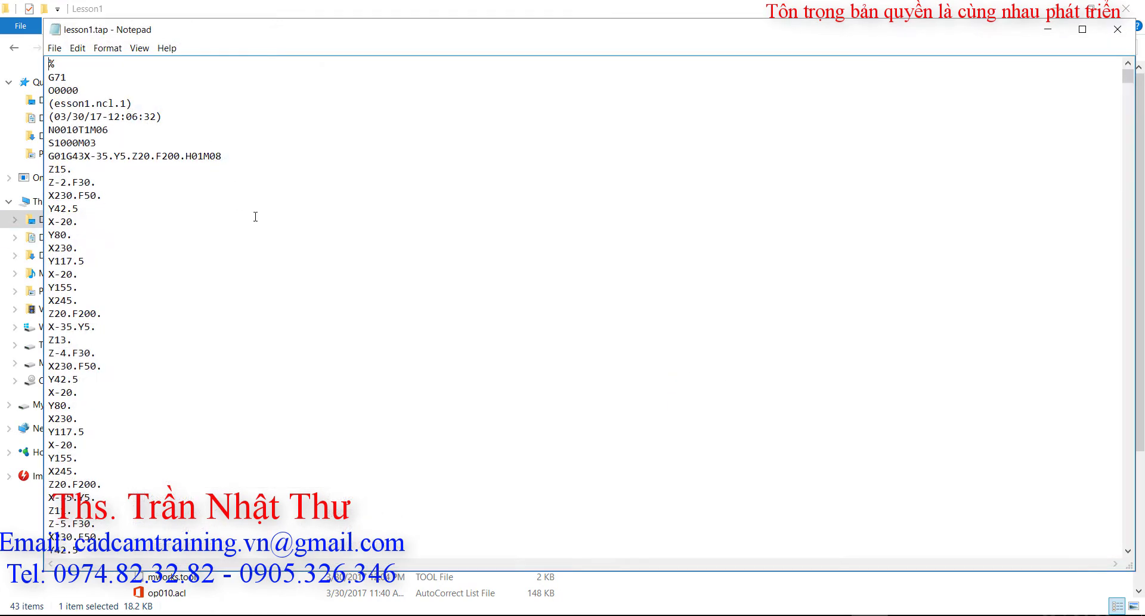
Step: Review the G-code, then select the file-name and date comment lines at the top
scroll(254, 216, down, 20)
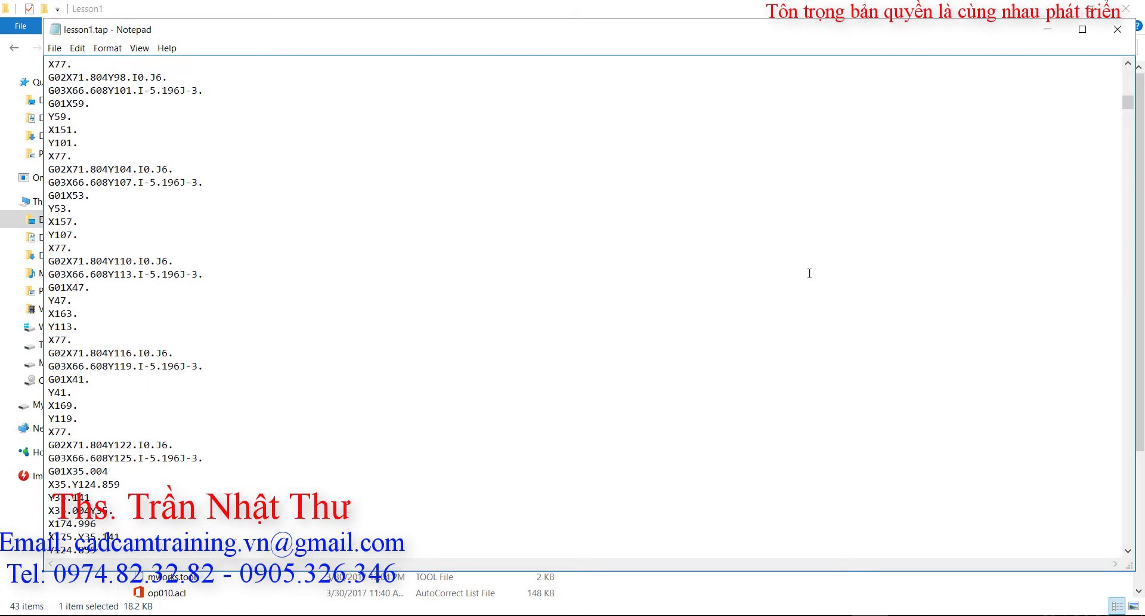
drag(1127, 103, 1128, 448)
key(ctrl+Home)
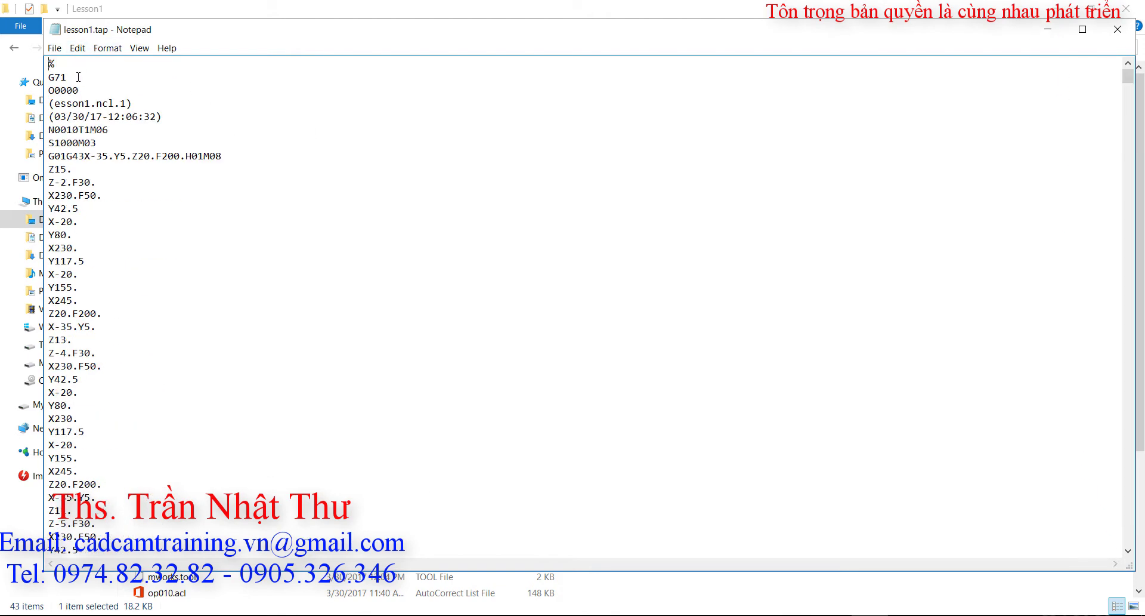
double_click(77, 77)
click(83, 90)
drag(169, 118, 48, 103)
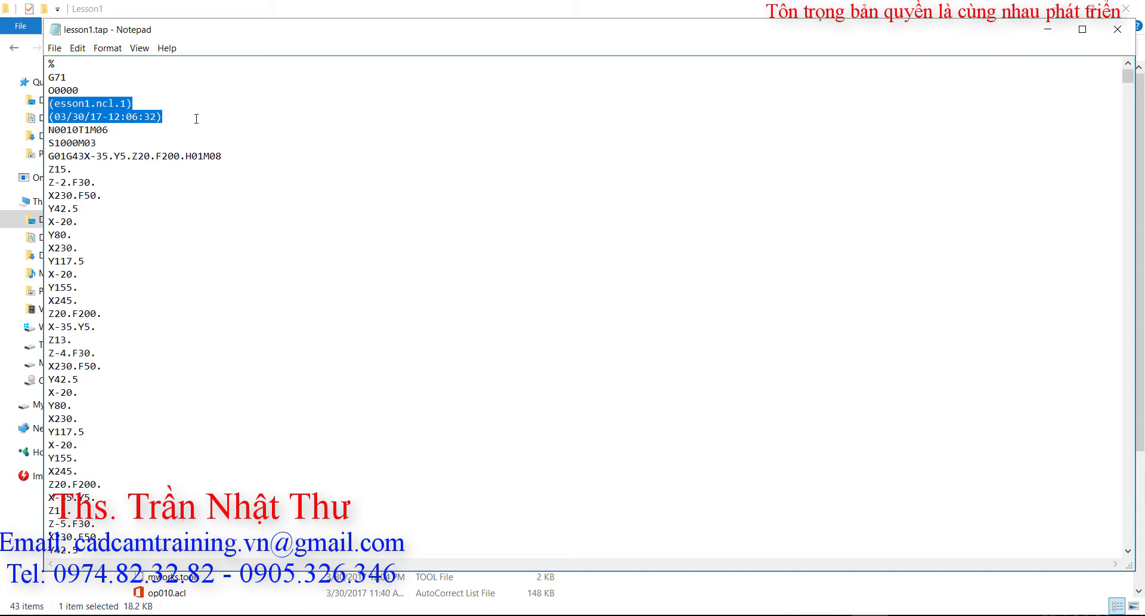
Step: Delete the two header comment lines and the G71 code
key(Delete)
key(Delete)
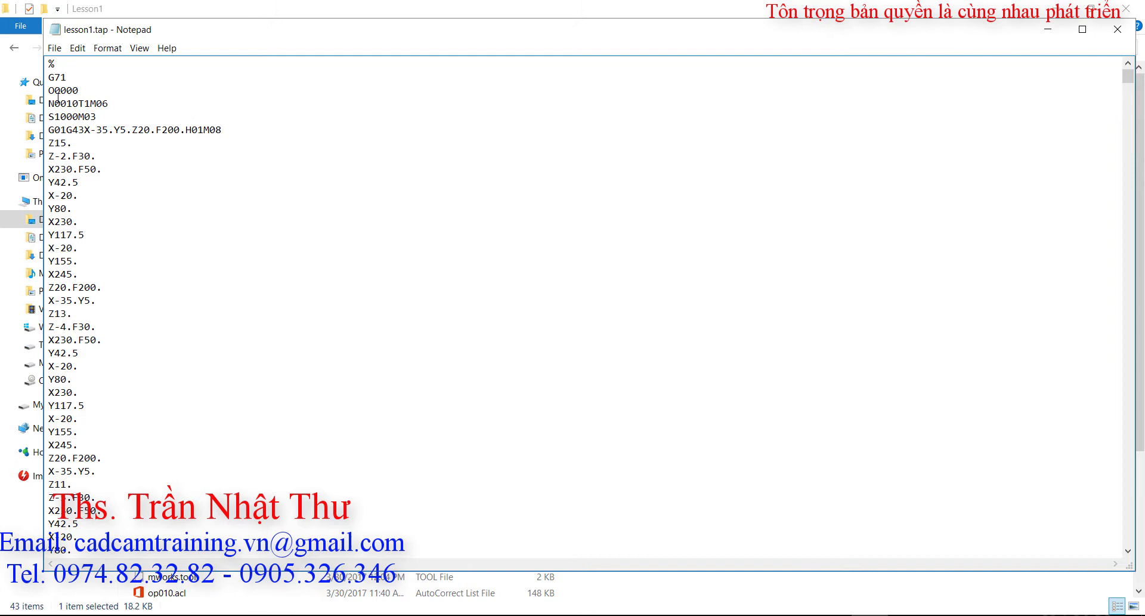
double_click(69, 75)
key(Delete)
key(Delete)
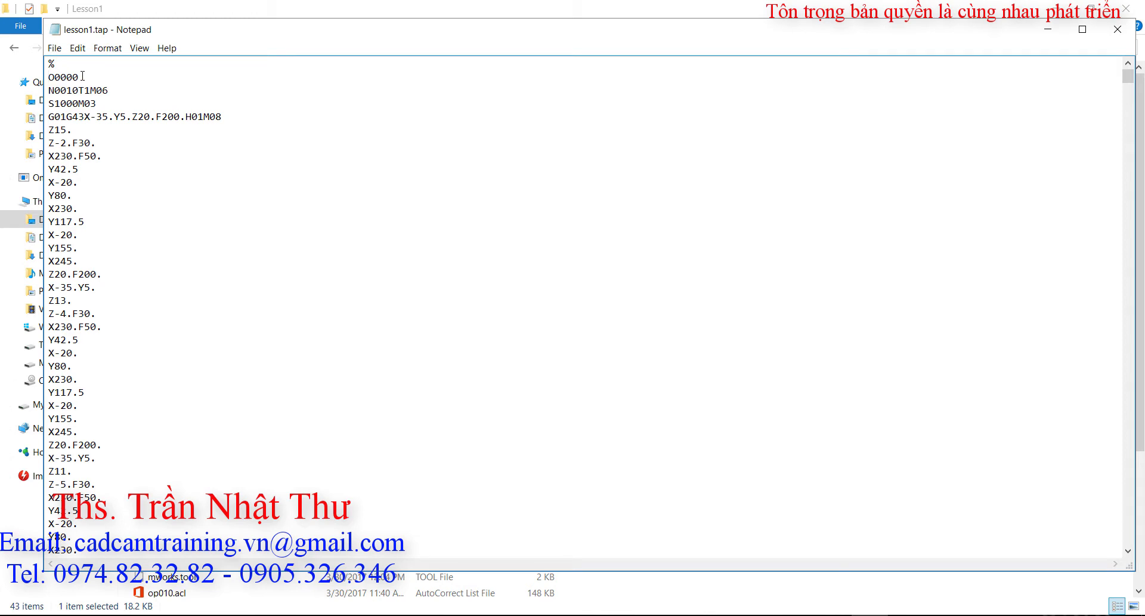
scroll(84, 76, down, 12)
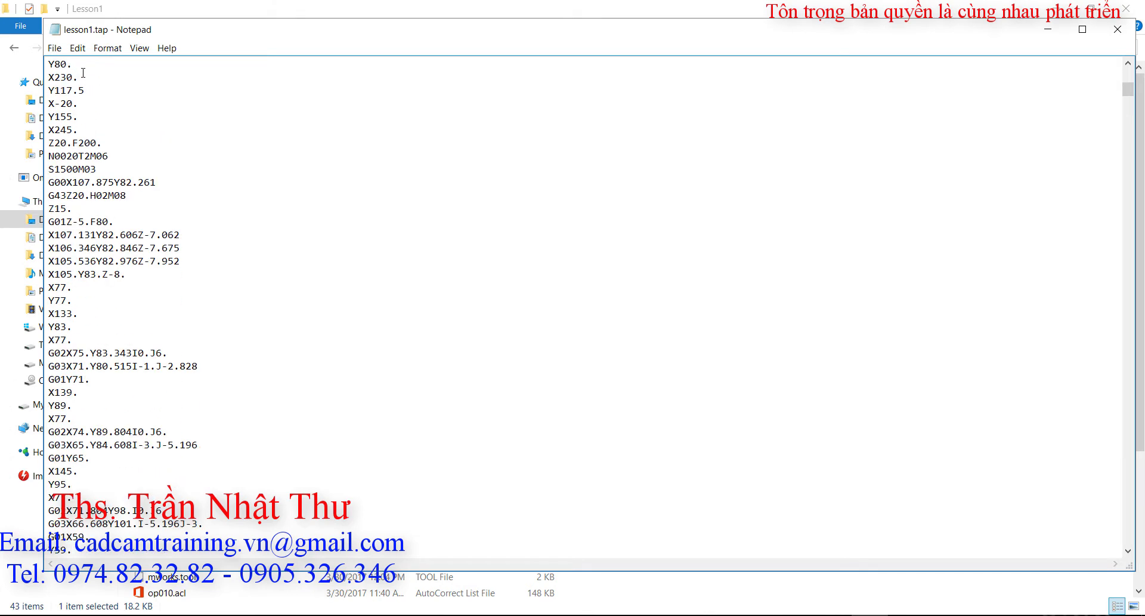
Step: Save the file as lesson1 in the Lesson1 folder, dropping the .tap extension
click(54, 48)
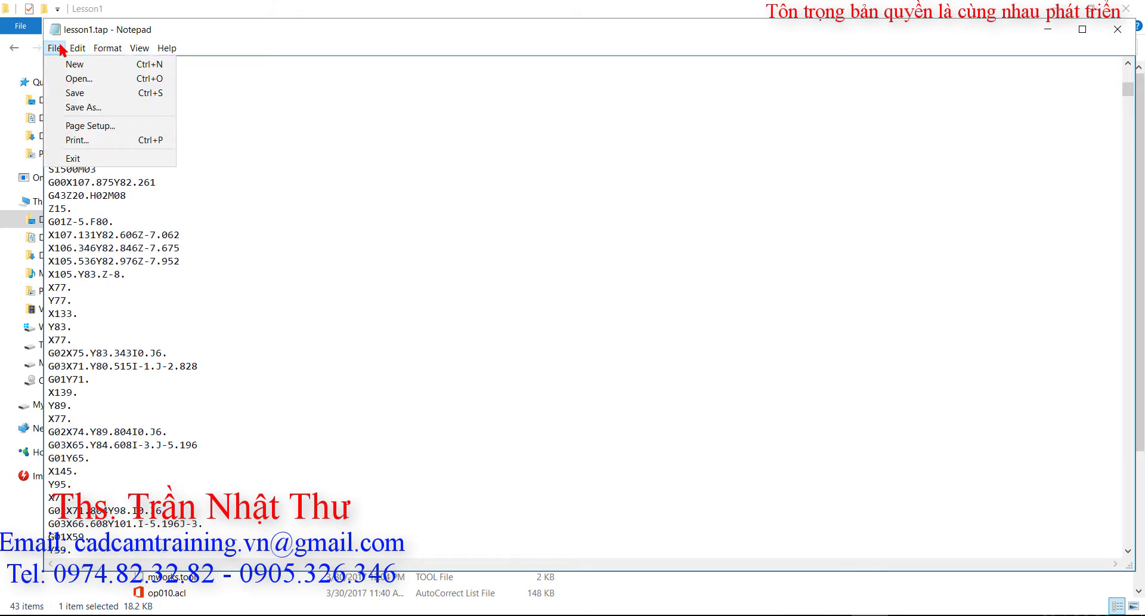
click(105, 110)
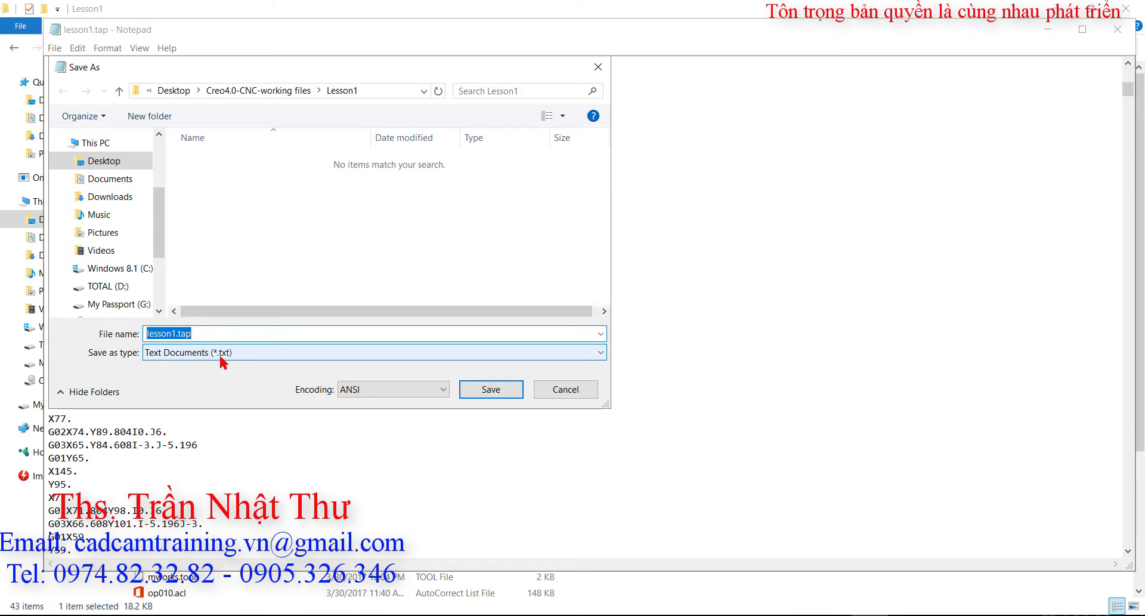
click(175, 334)
drag(175, 334, 191, 334)
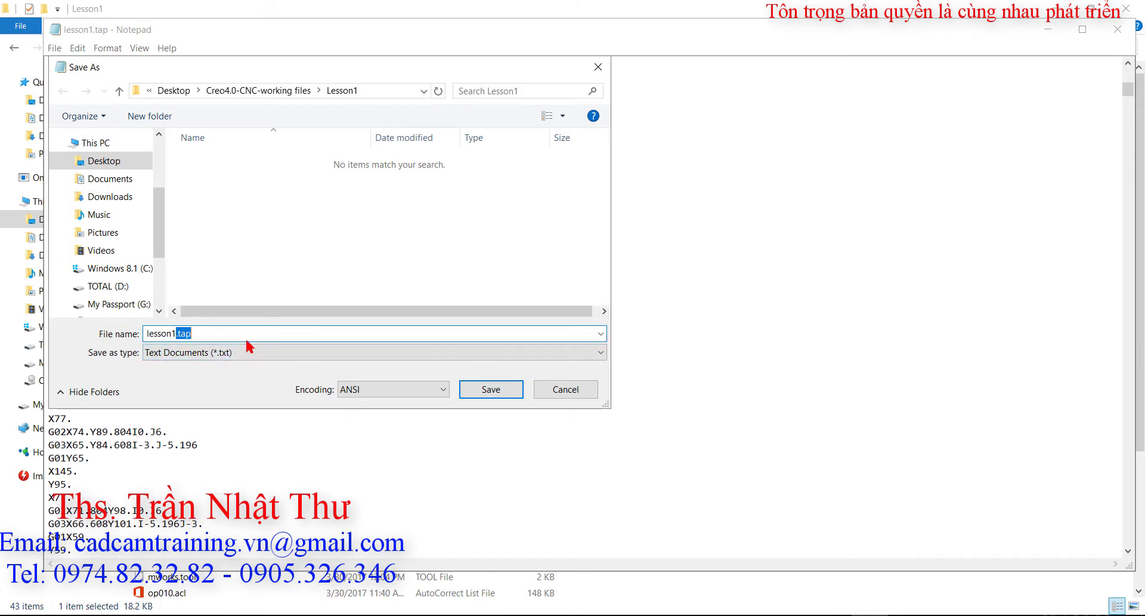
key(Delete)
click(309, 321)
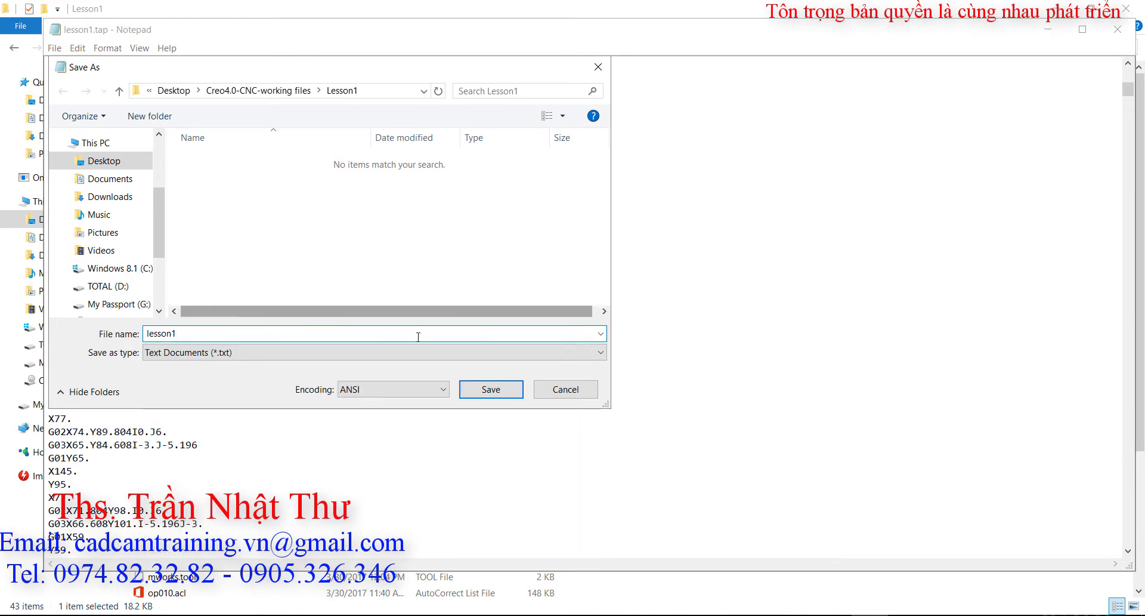
click(497, 391)
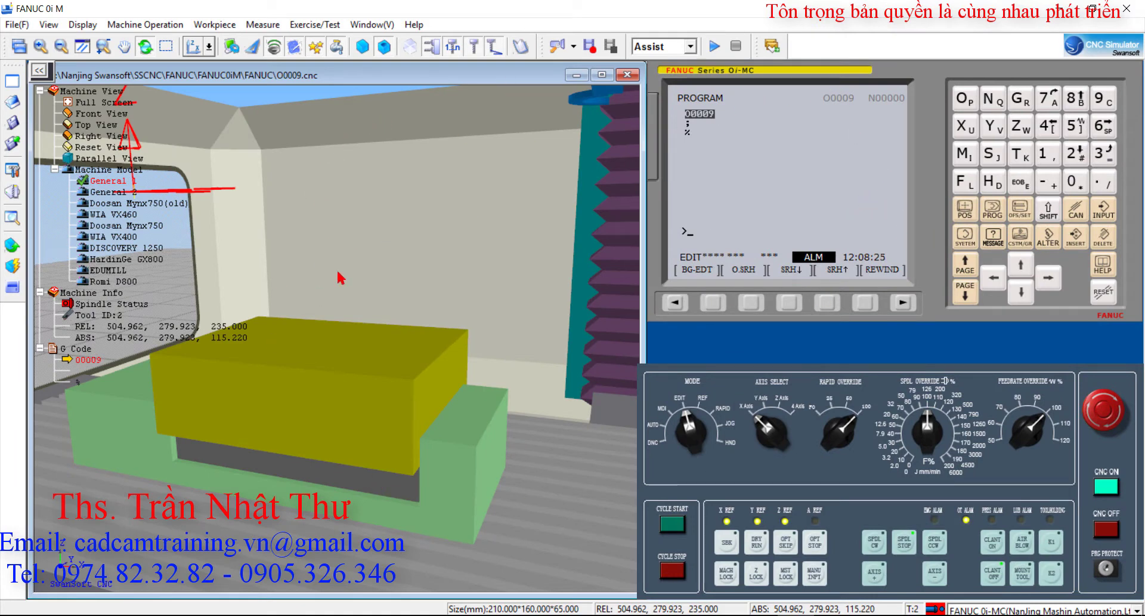
Step: Rotate the 3D machine view to inspect the workpiece on the FANUC 0i-MC machine
mouse_move(392, 298)
right_down()
mouse_move(435, 318)
mouse_move(468, 291)
mouse_move(225, 262)
mouse_move(327, 253)
right_up()
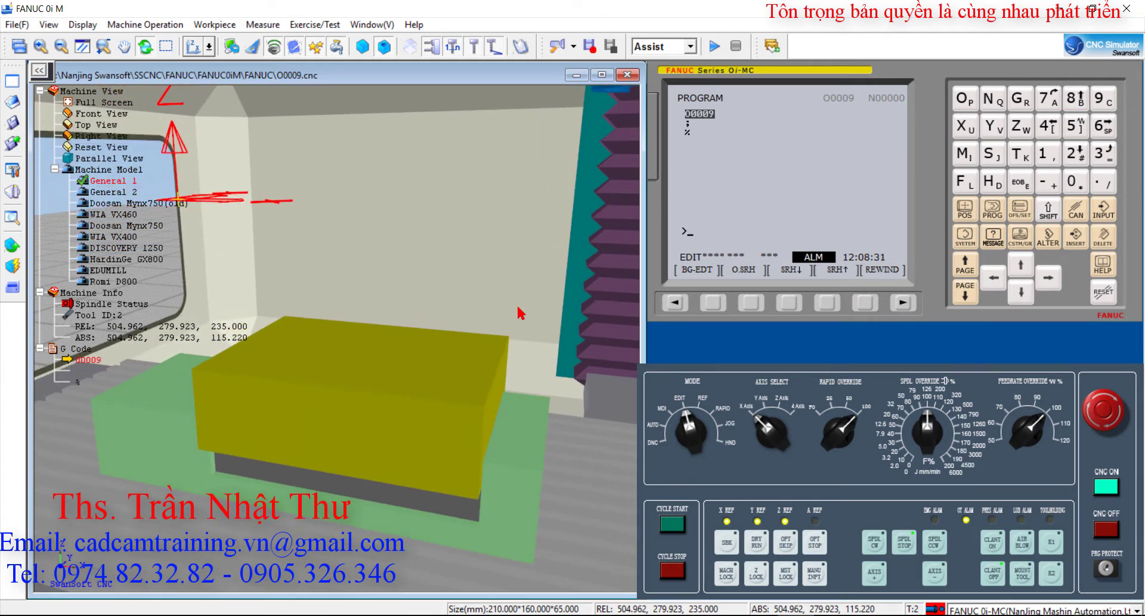
right_drag(339, 379, 371, 327)
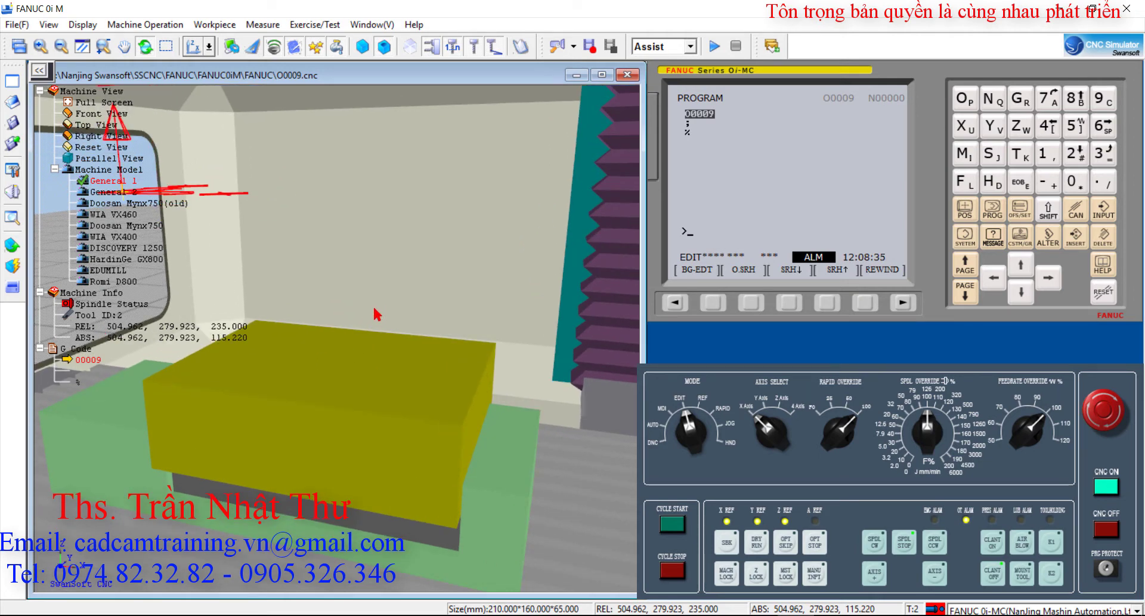